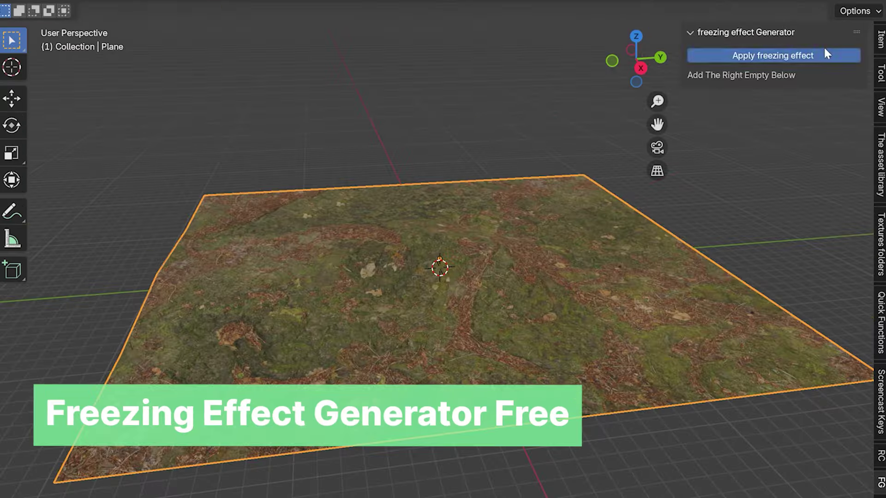
Apply the freezing effect to the ground plane and reposition its controller Empty to generate snow.
{"action": "left_click", "coordinate": [823, 55]}
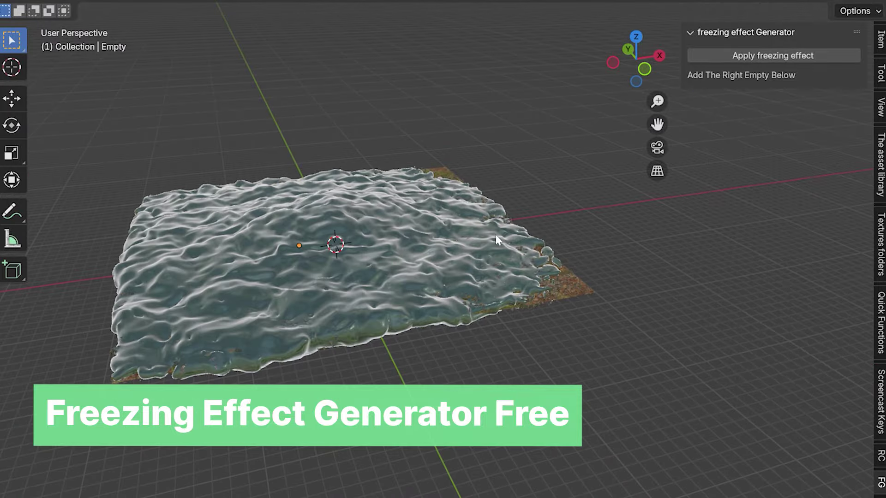
{"action": "key", "text": "g"}
{"action": "left_click", "coordinate": [358, 228]}
{"action": "middle_click_drag", "start_coordinate": [358, 228], "coordinate": [434, 240]}
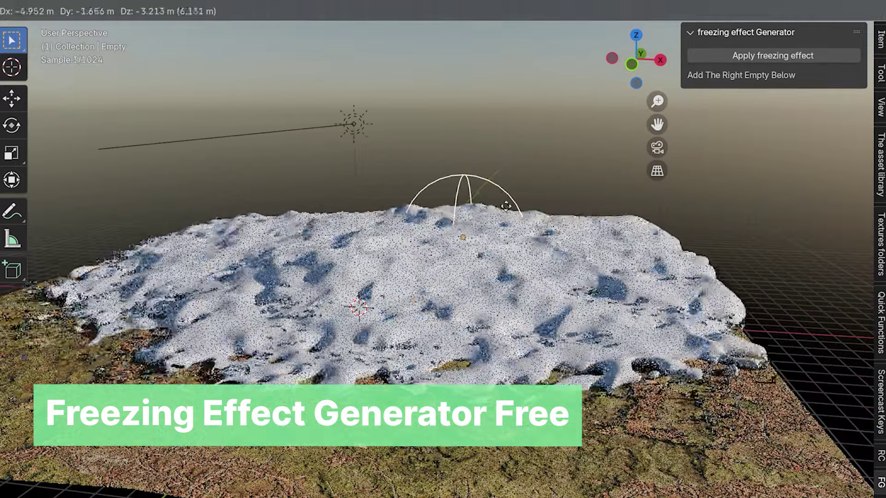
{"action": "left_click", "coordinate": [447, 219]}
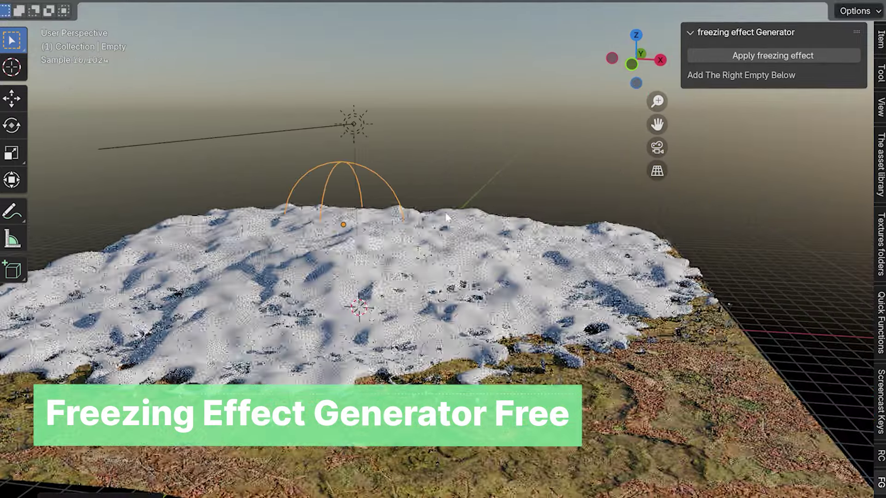
{"action": "key", "text": "shift+a"}
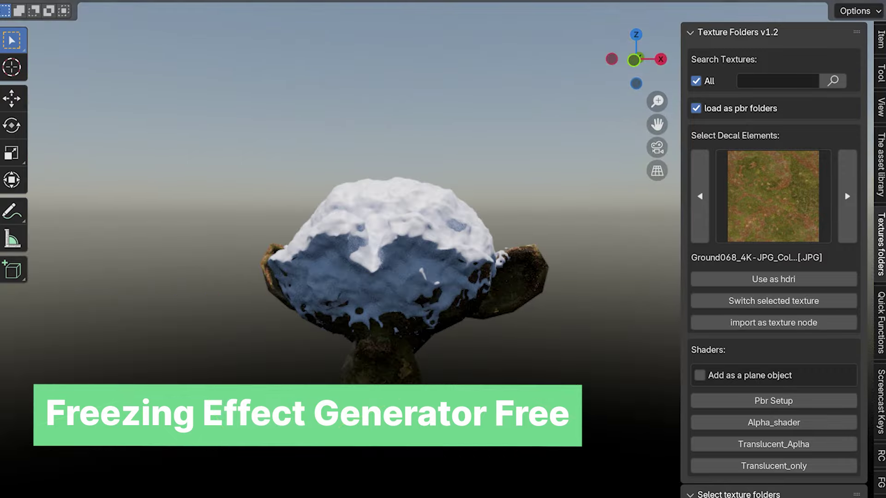
Move the snow controller and set the ice material to Simple Ice.001.
{"action": "key", "text": "g"}
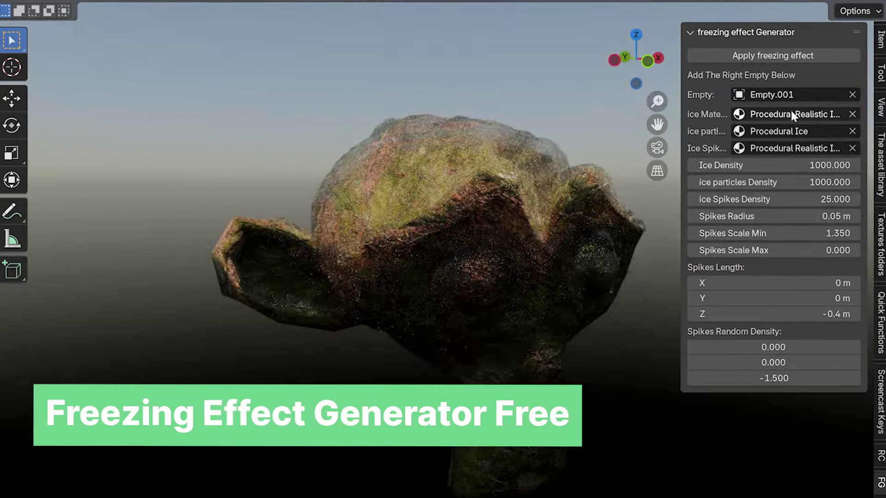
{"action": "left_click", "coordinate": [791, 114]}
{"action": "left_click", "coordinate": [794, 216]}
{"action": "left_click", "coordinate": [791, 114]}
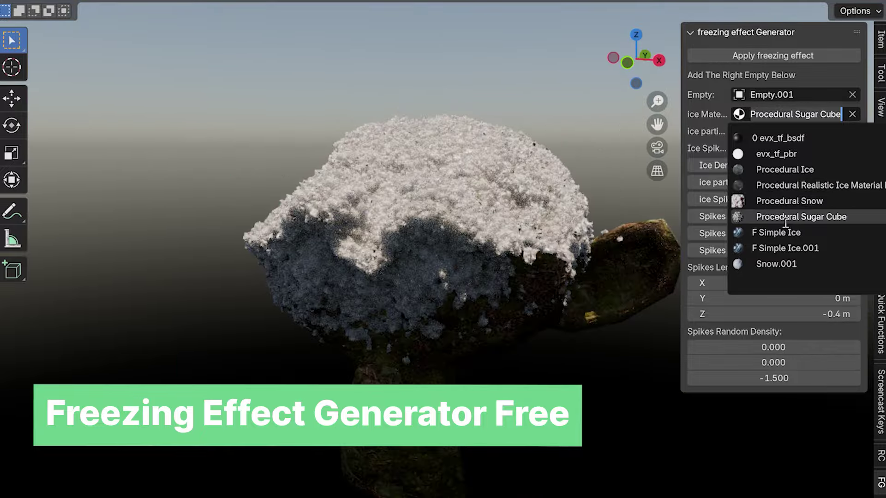
{"action": "left_click", "coordinate": [786, 224]}
{"action": "left_click", "coordinate": [790, 114]}
{"action": "left_click", "coordinate": [785, 248]}
Set ice particles to Simple Ice, widen the spike radius, use Scale Max 1 and spike density 10.
{"action": "left_click", "coordinate": [791, 131]}
{"action": "left_click", "coordinate": [775, 249]}
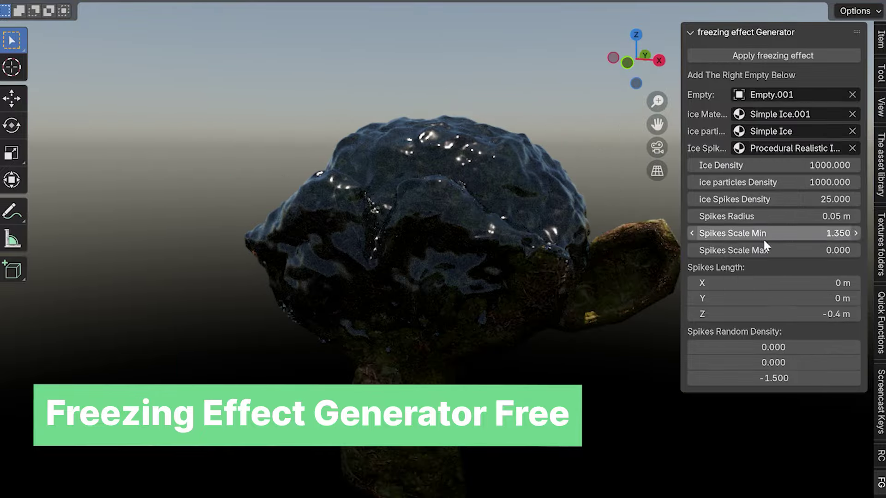
{"action": "left_click_drag", "start_coordinate": [776, 216], "coordinate": [813, 216]}
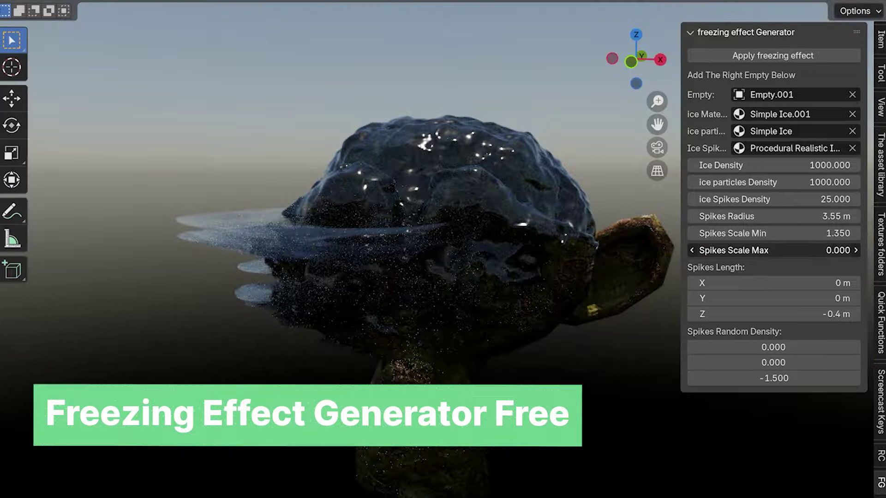
{"action": "mouse_move", "coordinate": [740, 250]}
{"action": "left_mouse_down"}
{"action": "mouse_move", "coordinate": [785, 250]}
{"action": "mouse_move", "coordinate": [740, 251]}
{"action": "left_mouse_up"}
{"action": "left_click", "coordinate": [741, 250]}
{"action": "type", "text": "1"}
{"action": "key", "text": "Return"}
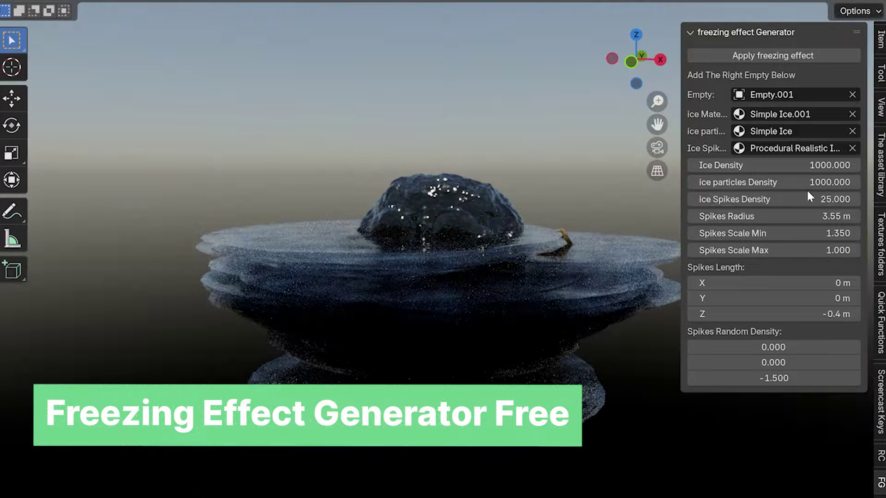
{"action": "key", "text": "Return"}
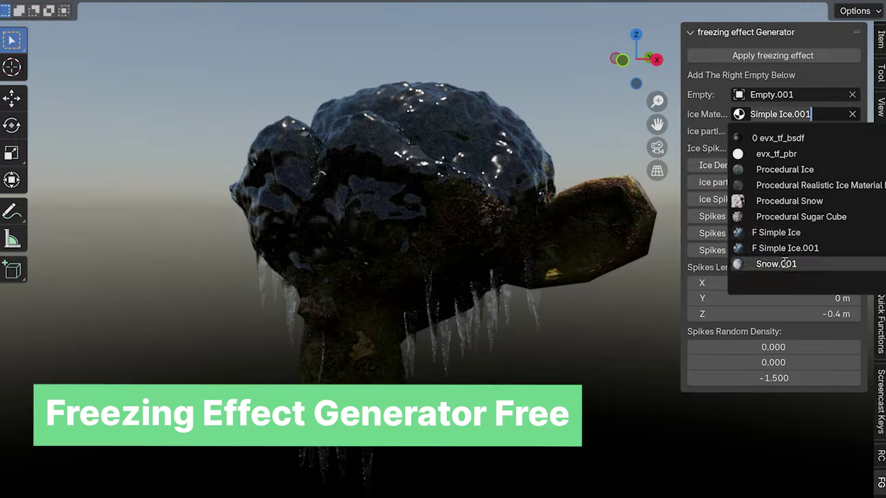
Switch ice and spikes materials to Snow.001, enlarge Scale Max, and raise spike density to 31.6.
{"action": "left_click", "coordinate": [762, 318]}
{"action": "left_click", "coordinate": [785, 148]}
{"action": "left_click", "coordinate": [761, 340]}
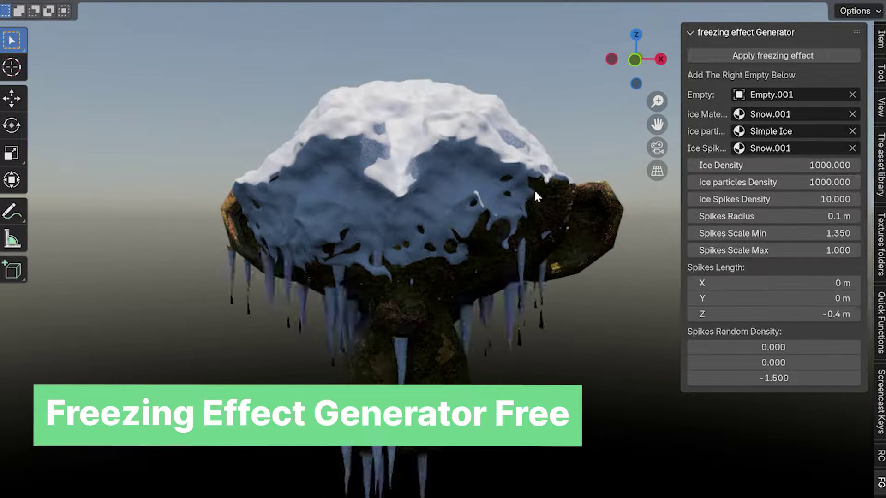
{"action": "left_click_drag", "start_coordinate": [747, 250], "coordinate": [778, 250]}
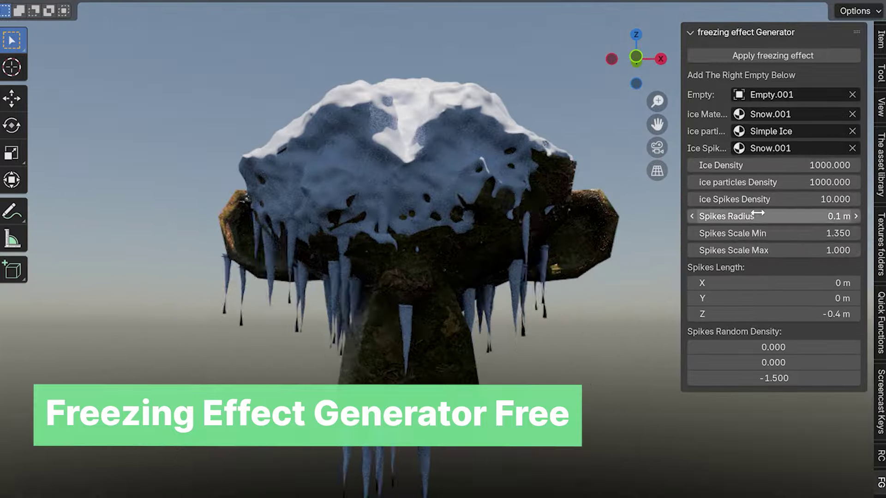
{"action": "left_click_drag", "start_coordinate": [757, 199], "coordinate": [784, 199]}
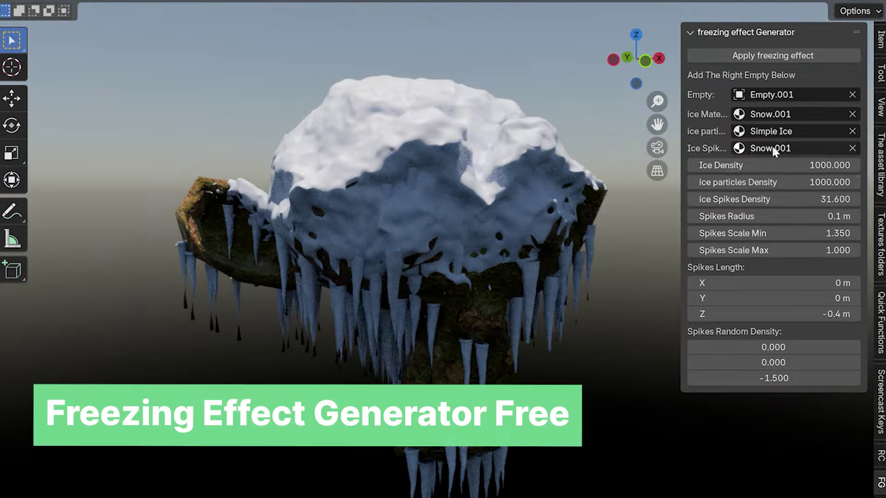
Set the ice spikes material to Simple Ice and the ice material to Simple Ice.001.
{"action": "left_click", "coordinate": [774, 149]}
{"action": "left_click", "coordinate": [766, 263]}
{"action": "middle_click_drag", "start_coordinate": [551, 184], "coordinate": [796, 115]}
{"action": "left_click", "coordinate": [796, 115]}
{"action": "left_click", "coordinate": [780, 246]}
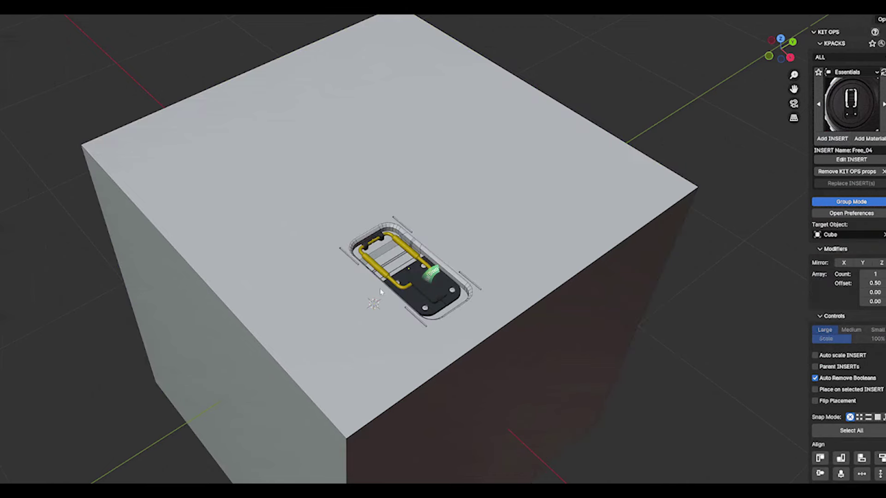
Select the cube and place a yellow KIT OPS insert on its top.
{"action": "left_click", "coordinate": [832, 139]}
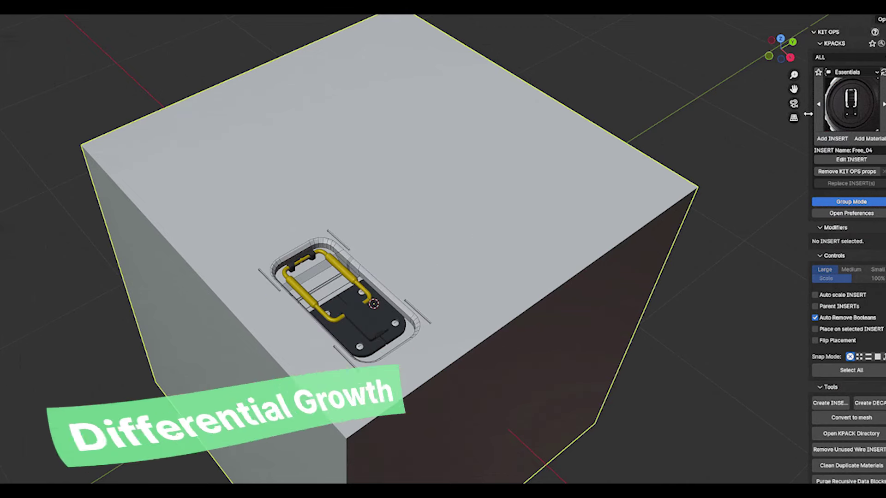
{"action": "left_click", "coordinate": [852, 104]}
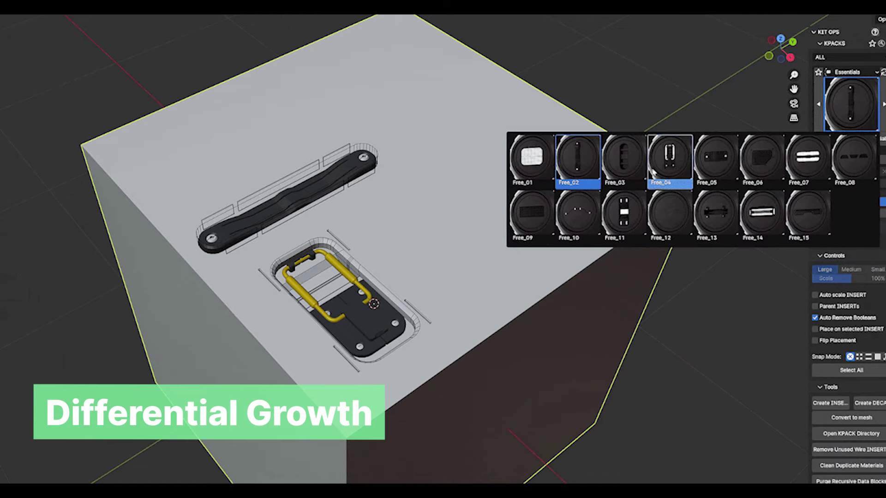
{"action": "left_click", "coordinate": [808, 157]}
{"action": "left_click", "coordinate": [832, 139]}
{"action": "left_click", "coordinate": [425, 247]}
Add the long black Free_15 insert and the Free_08 vent-grid insert, repositioning the black one.
{"action": "left_click", "coordinate": [851, 104]}
{"action": "left_click", "coordinate": [800, 219]}
{"action": "left_click", "coordinate": [832, 138]}
{"action": "left_click", "coordinate": [576, 148]}
{"action": "left_click", "coordinate": [851, 104]}
{"action": "left_click", "coordinate": [846, 174]}
{"action": "left_click", "coordinate": [833, 139]}
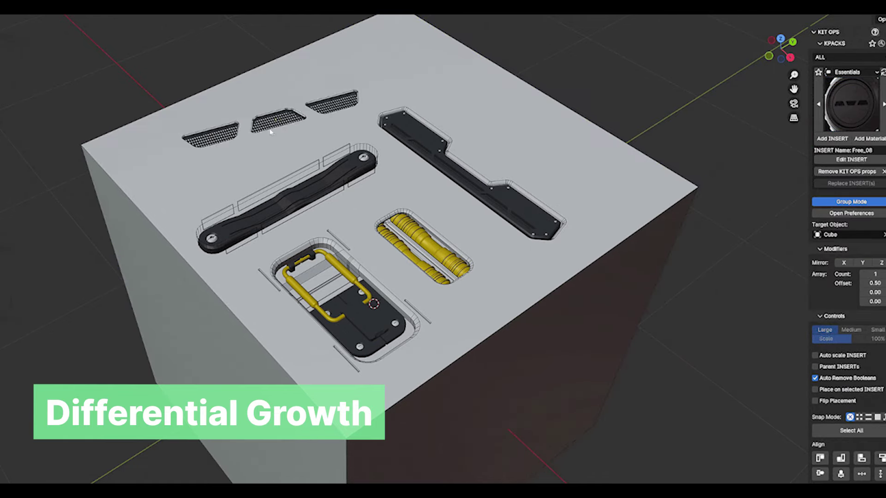
{"action": "left_click", "coordinate": [288, 212]}
Place another yellow insert and two more inserts on the cube top.
{"action": "left_click", "coordinate": [863, 107]}
{"action": "left_click", "coordinate": [789, 159]}
{"action": "left_click", "coordinate": [425, 247]}
{"action": "left_click", "coordinate": [851, 104]}
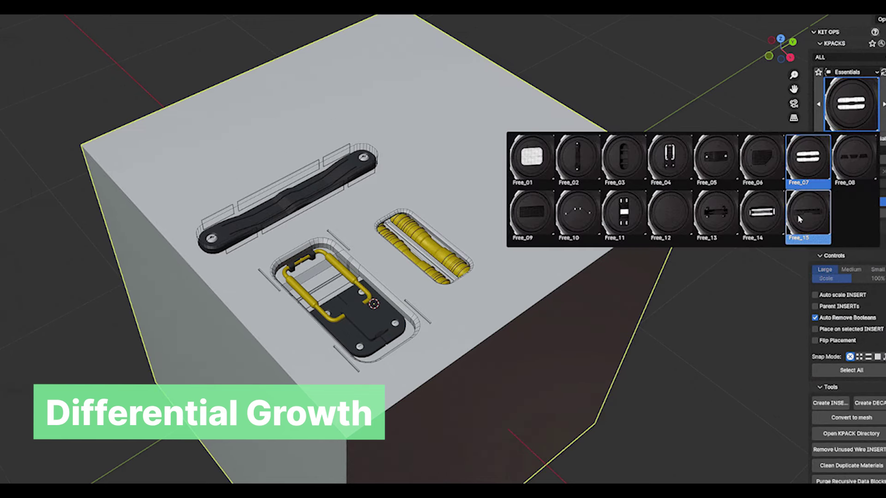
{"action": "left_click", "coordinate": [807, 212]}
{"action": "left_click", "coordinate": [464, 181]}
{"action": "left_click", "coordinate": [851, 103]}
{"action": "left_click", "coordinate": [809, 181]}
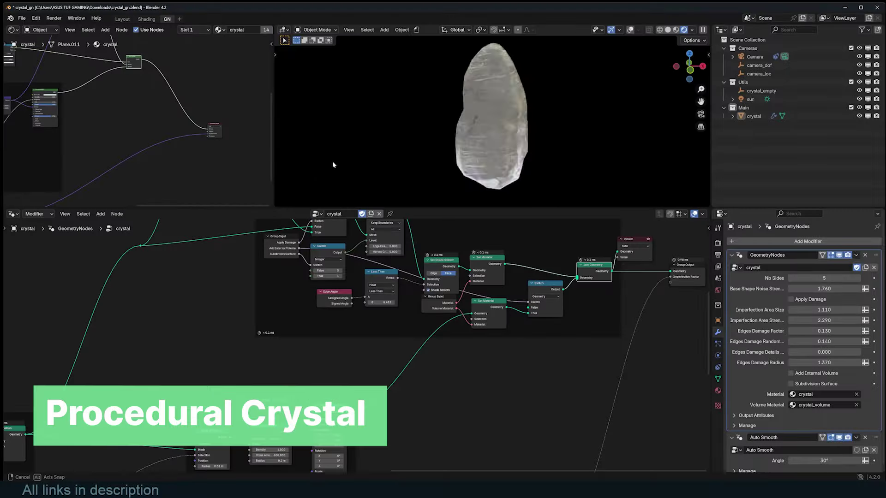
Show Material Properties, switch the top-left editor to Shader Editor, and select the crystal material.
{"action": "left_click", "coordinate": [717, 391]}
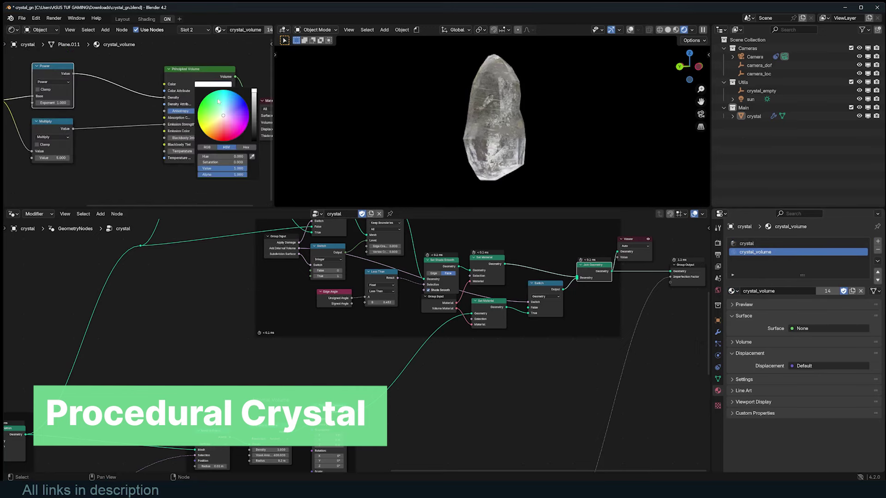
{"action": "left_click", "coordinate": [11, 30]}
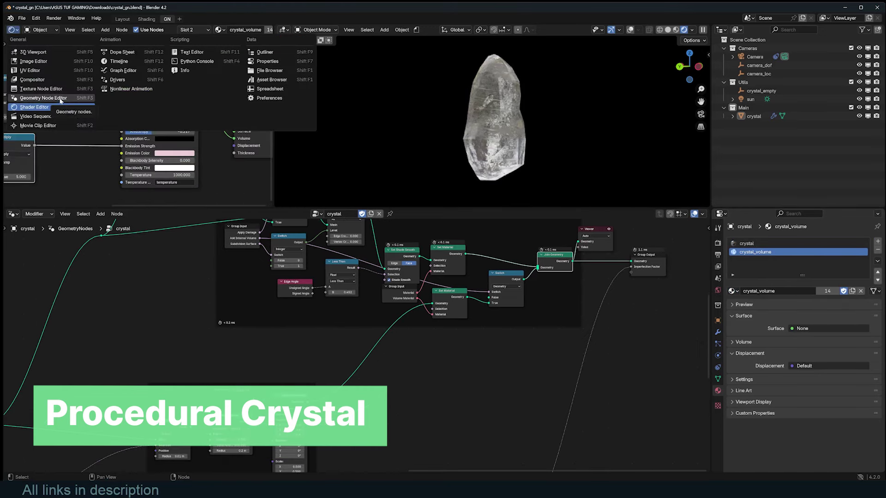
{"action": "left_click", "coordinate": [803, 248]}
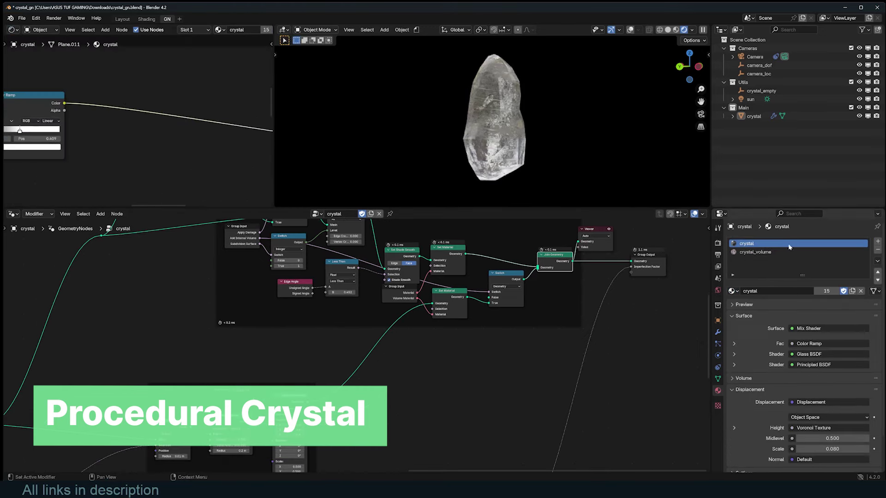
{"action": "scroll", "coordinate": [194, 101], "scroll_direction": "down", "scroll_amount": 3}
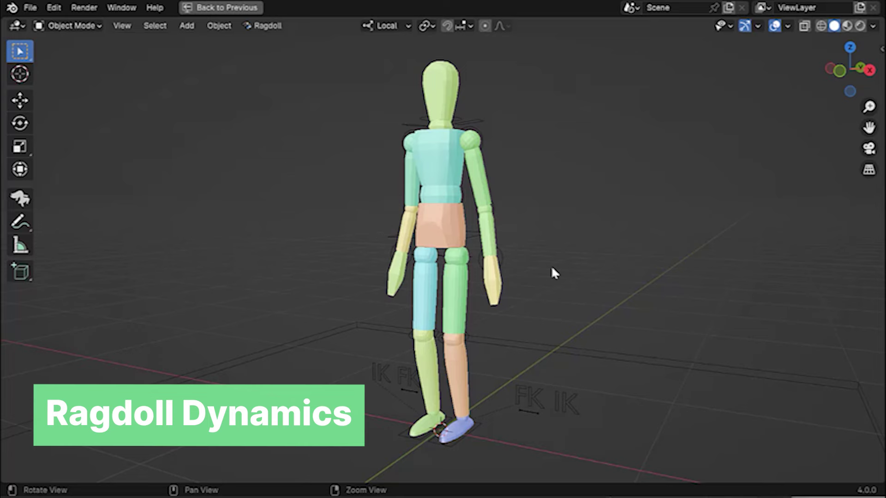
Keyframe the mannequin's pose, rotate a bone, and play back the ragdoll fall.
{"action": "key", "text": "space"}
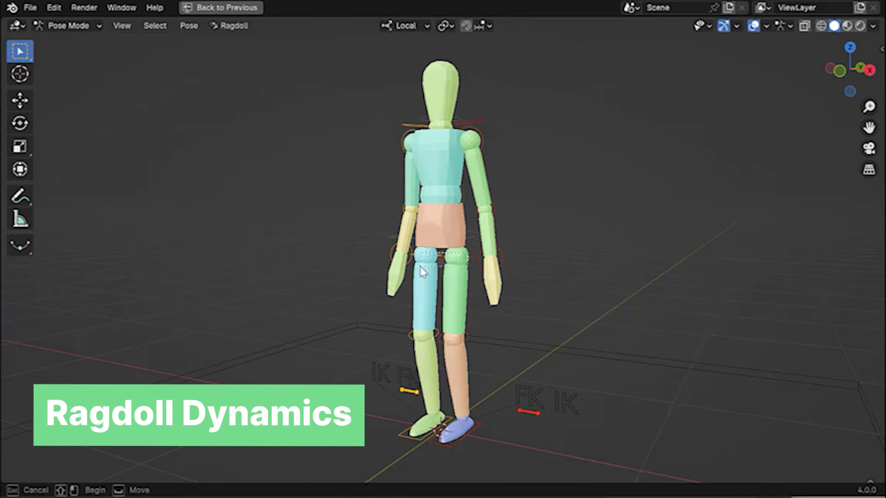
{"action": "key", "text": "i"}
{"action": "key", "text": "r"}
{"action": "left_click", "coordinate": [416, 145]}
{"action": "key", "text": "i"}
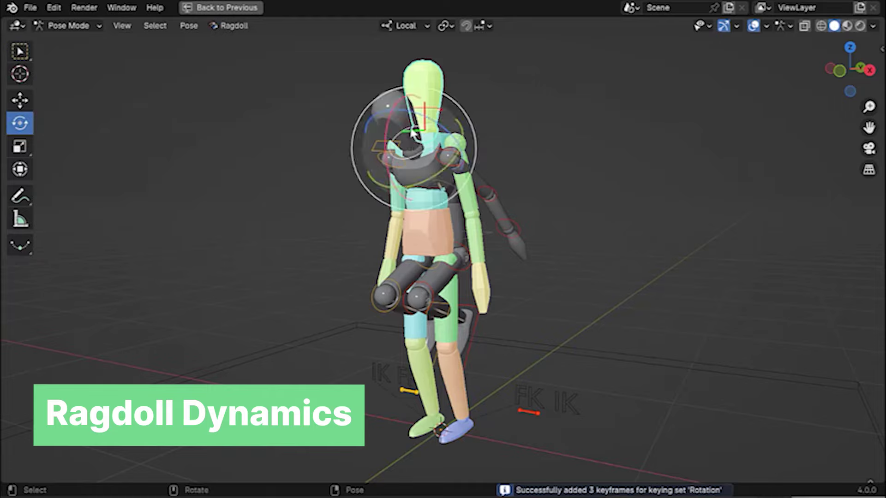
{"action": "key", "text": "shift+space"}
{"action": "key", "text": "r"}
{"action": "key", "text": "space"}
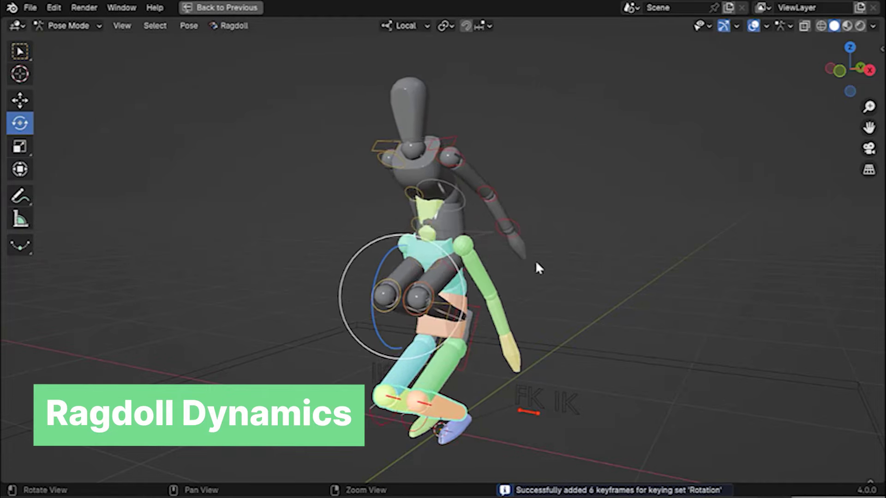
Record the ragdoll simulation via Ragdoll > Record Simulation and confirm with OK.
{"action": "key", "text": "w"}
{"action": "middle_click_drag", "start_coordinate": [548, 225], "coordinate": [323, 221]}
{"action": "left_click", "coordinate": [232, 26]}
{"action": "left_click", "coordinate": [263, 102]}
{"action": "left_click", "coordinate": [236, 221]}
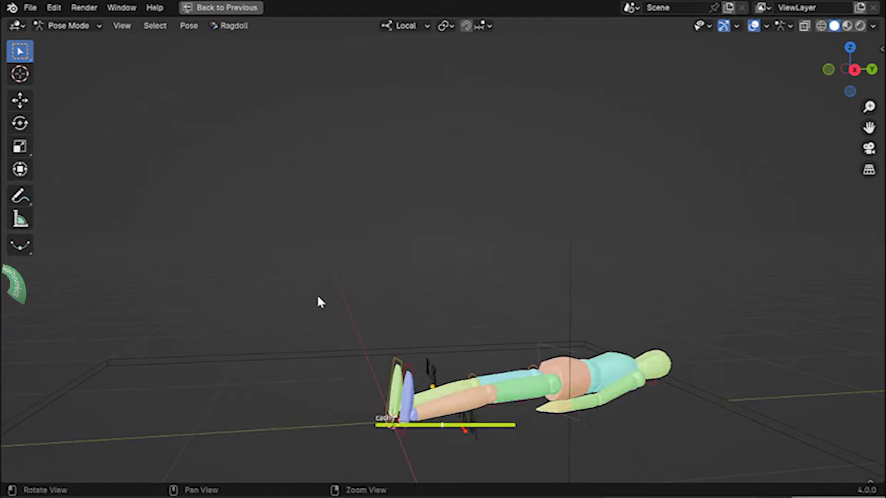